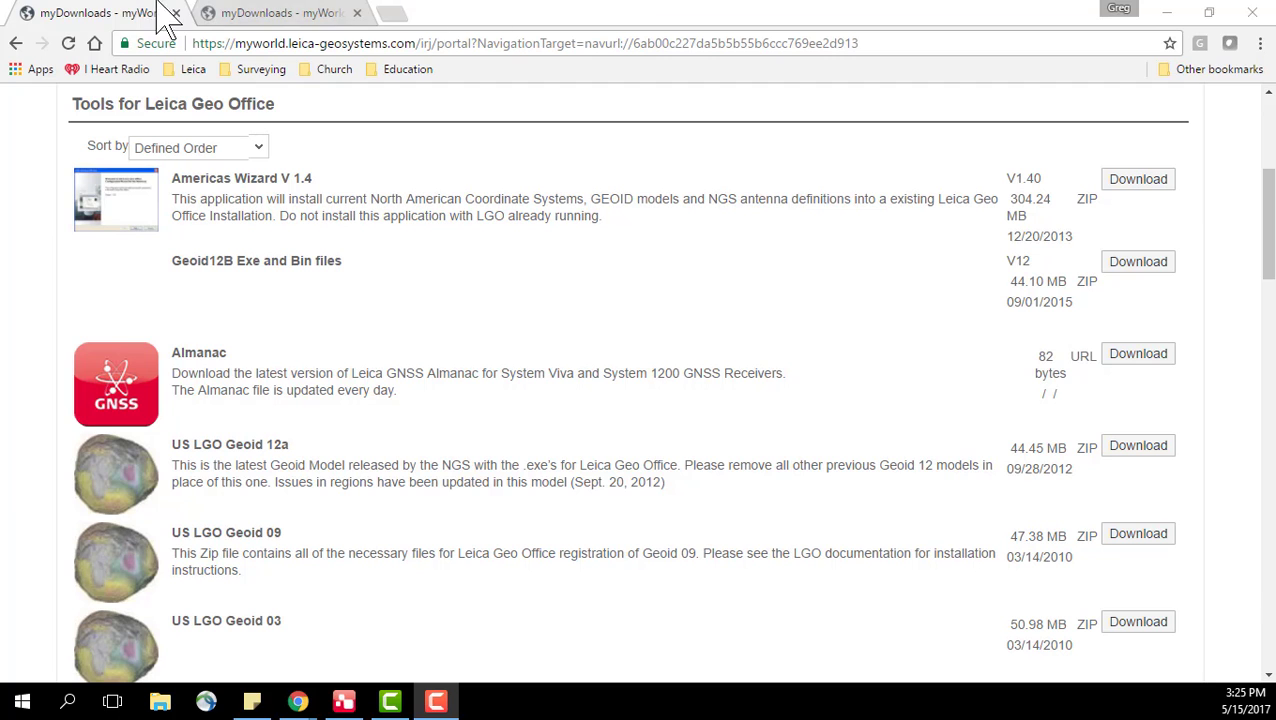
pyautogui.scroll(3, 527, 376)
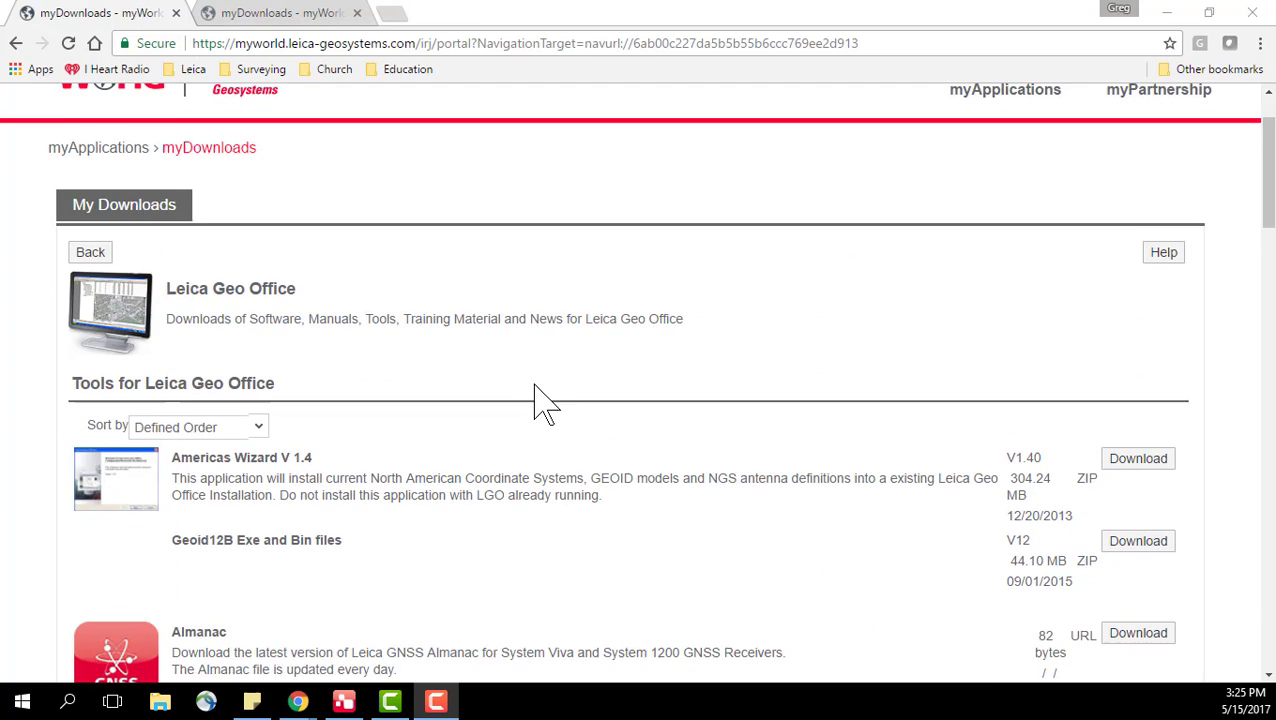
pyautogui.scroll(-1, 541, 399)
pyautogui.scroll(-2, 545, 405)
pyautogui.scroll(1, 546, 395)
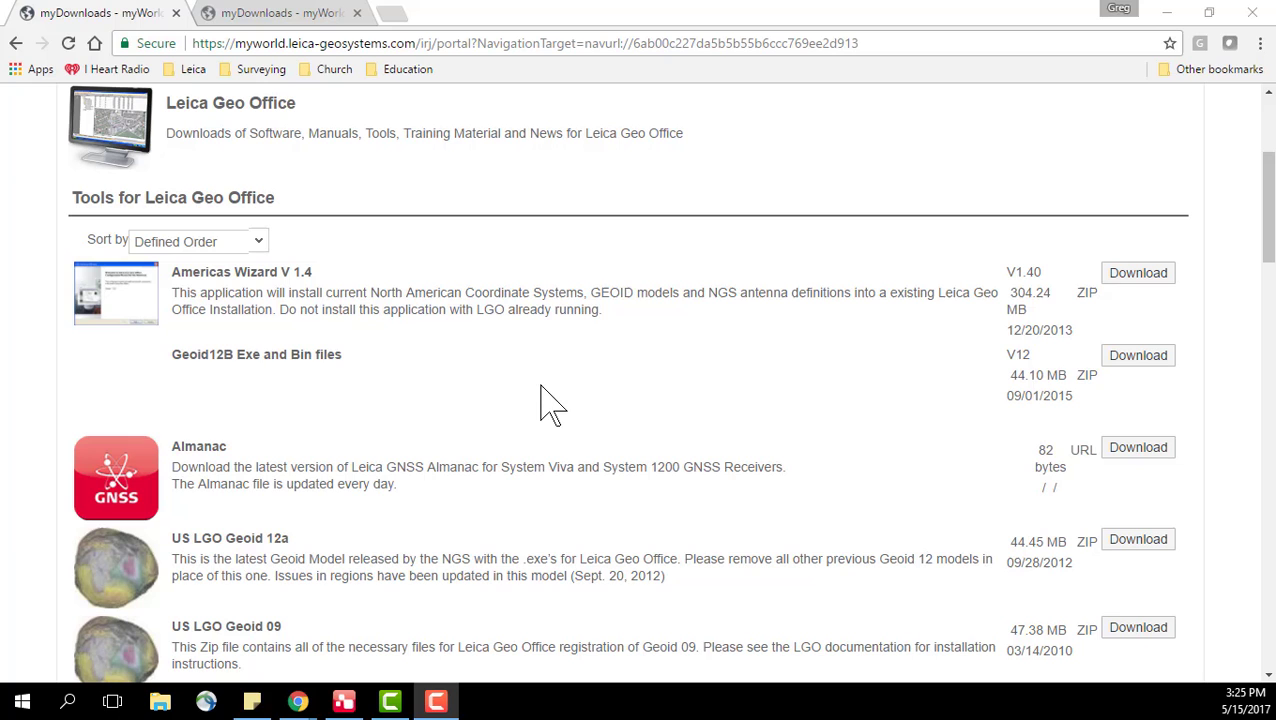
pyautogui.scroll(-1, 550, 400)
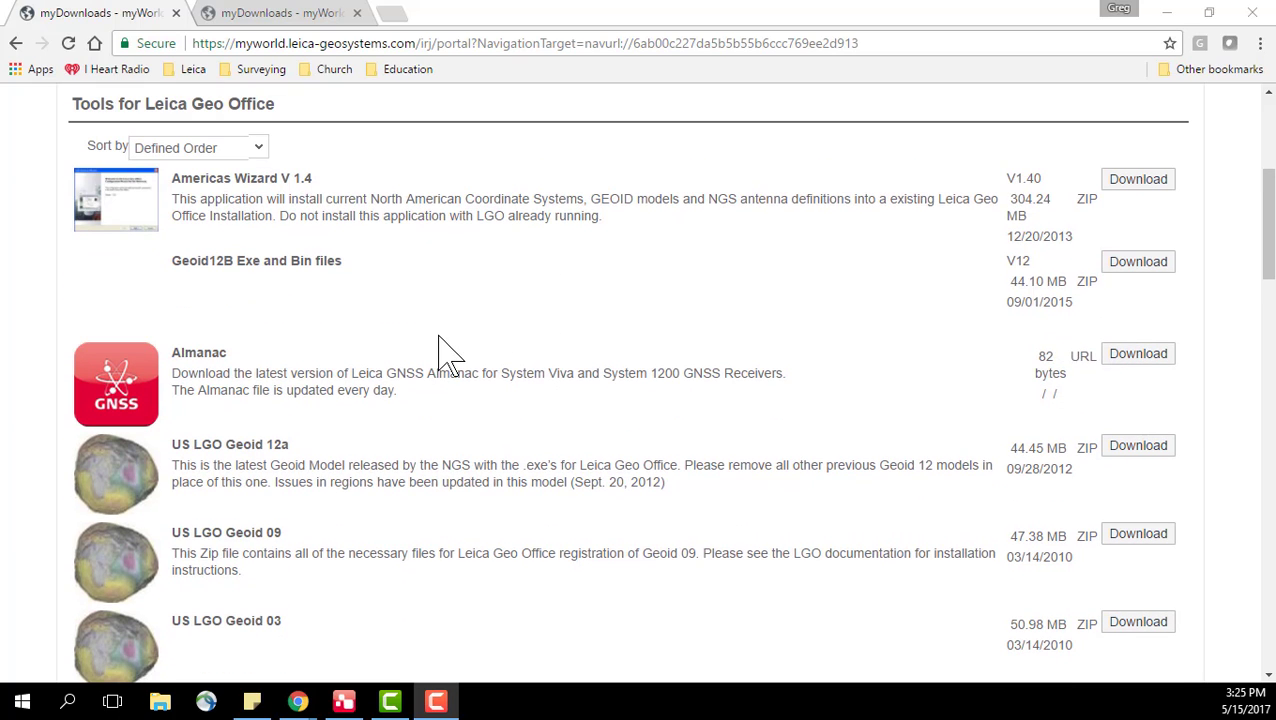
pyautogui.scroll(-1, 313, 285)
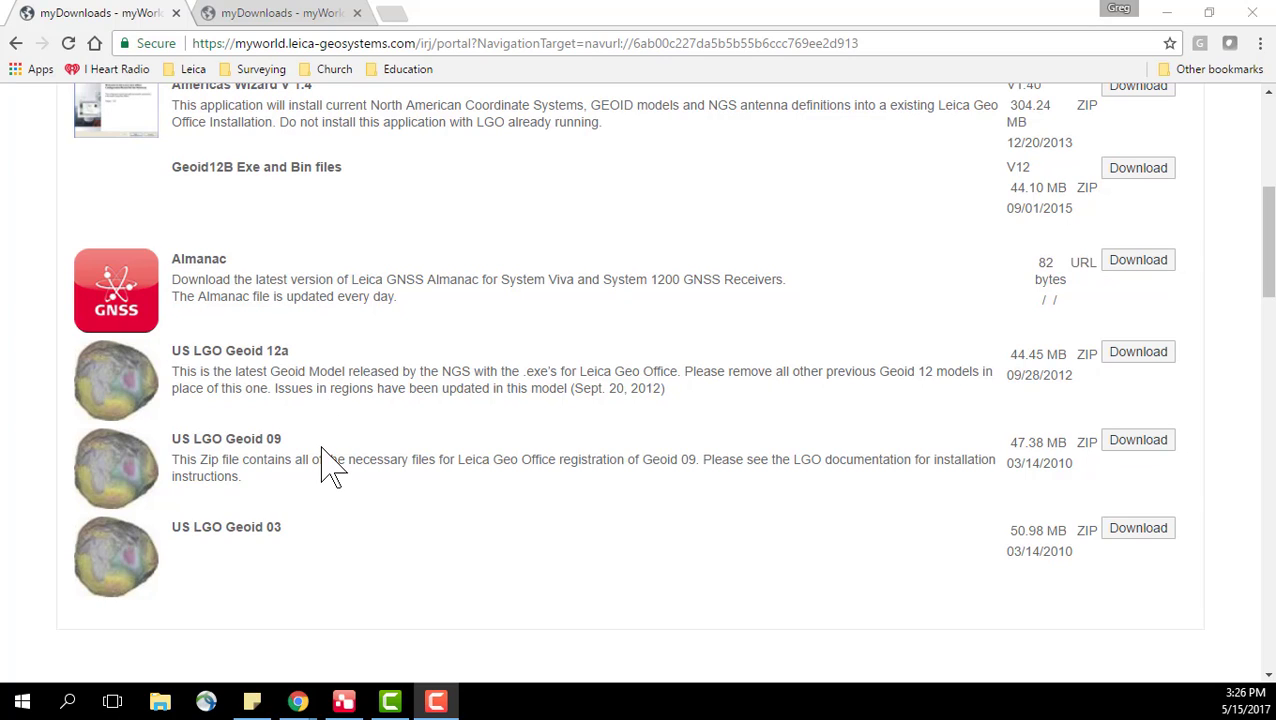
pyautogui.scroll(1, 433, 558)
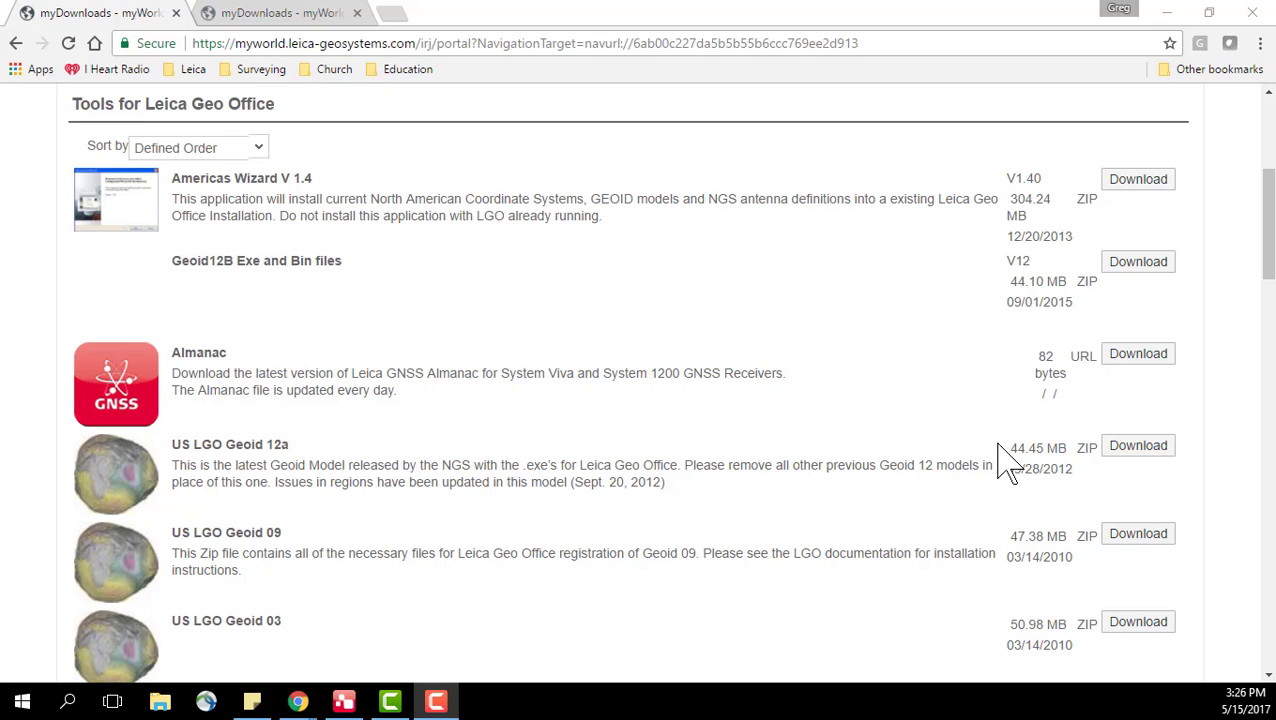
# Download the Geoid12B exe and bin files and move the download notice aside.
pyautogui.click(1138, 264)
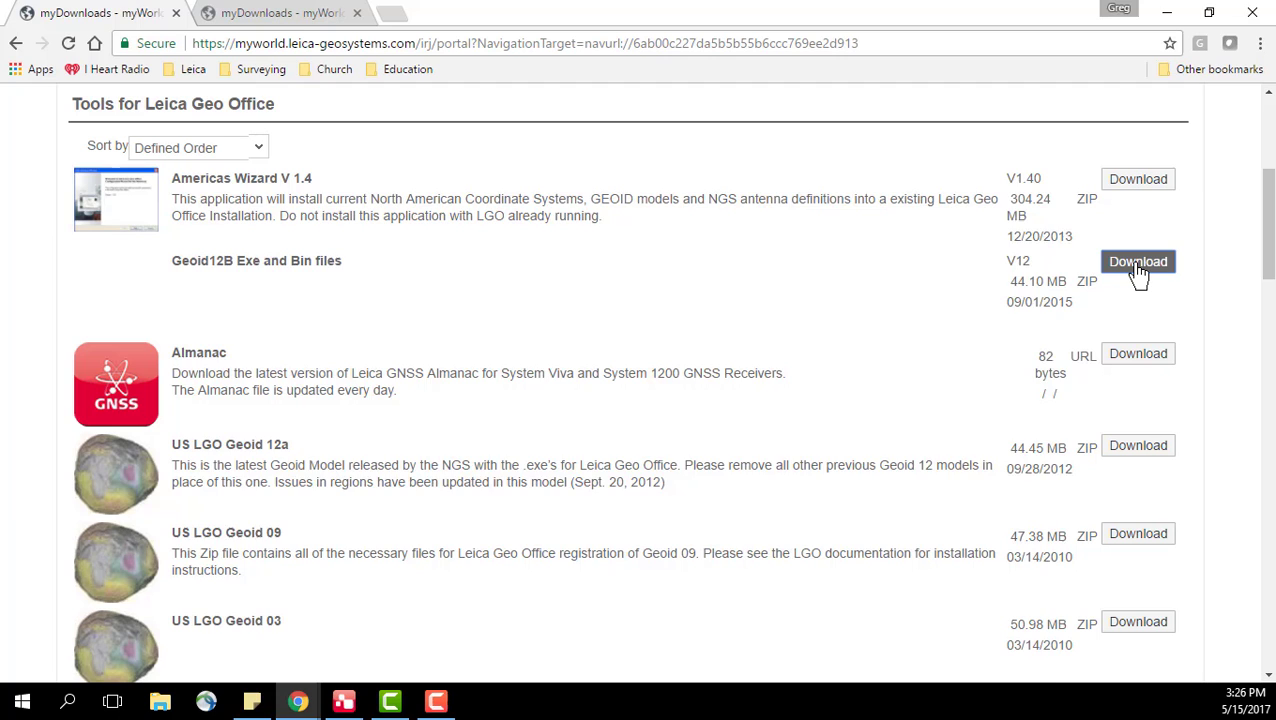
pyautogui.moveTo(590, 205); pyautogui.dragTo(500, 28)
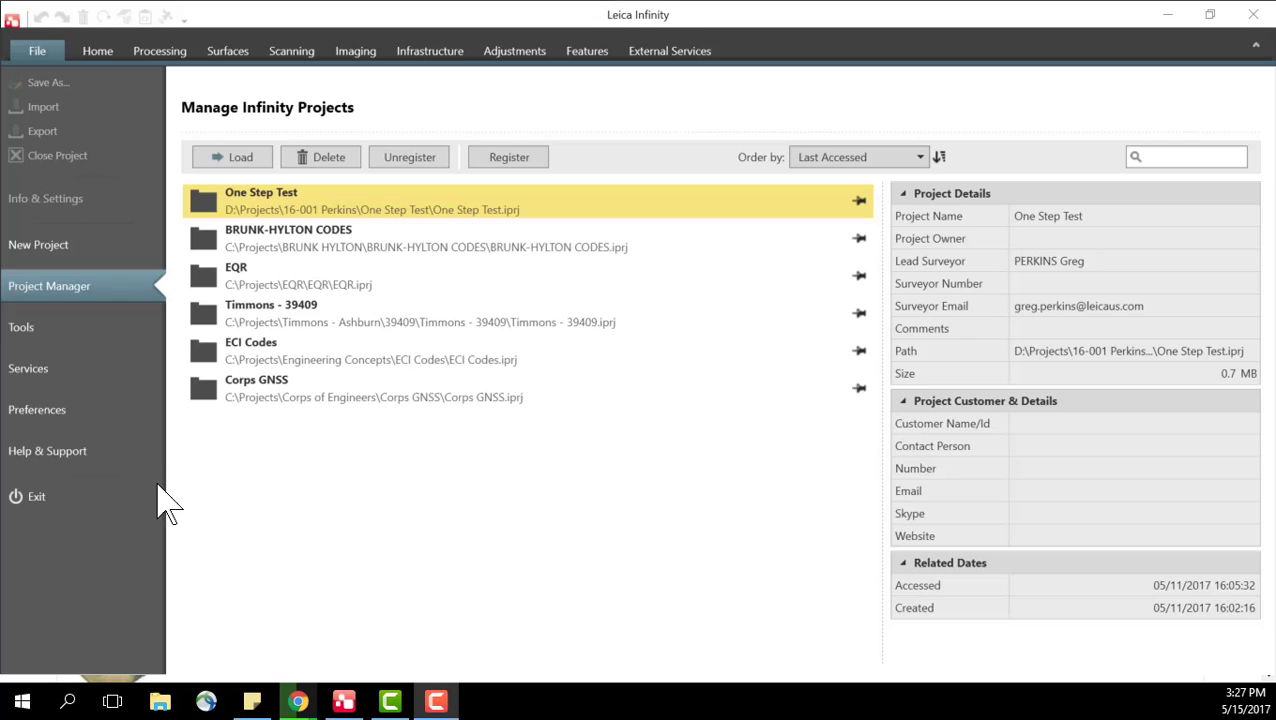
# In the Coordinate System Manager's geoid models, view the MDGeoid12B GRS80 model's properties.
pyautogui.click(35, 330)
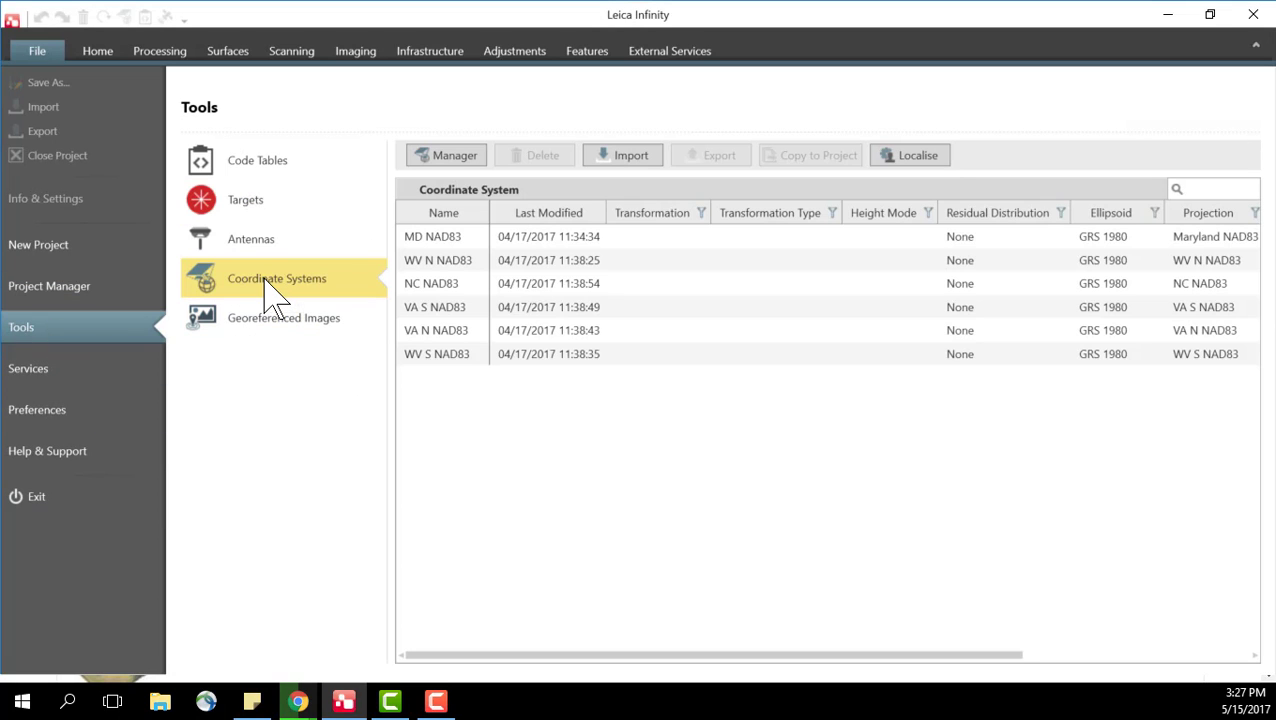
pyautogui.click(440, 155)
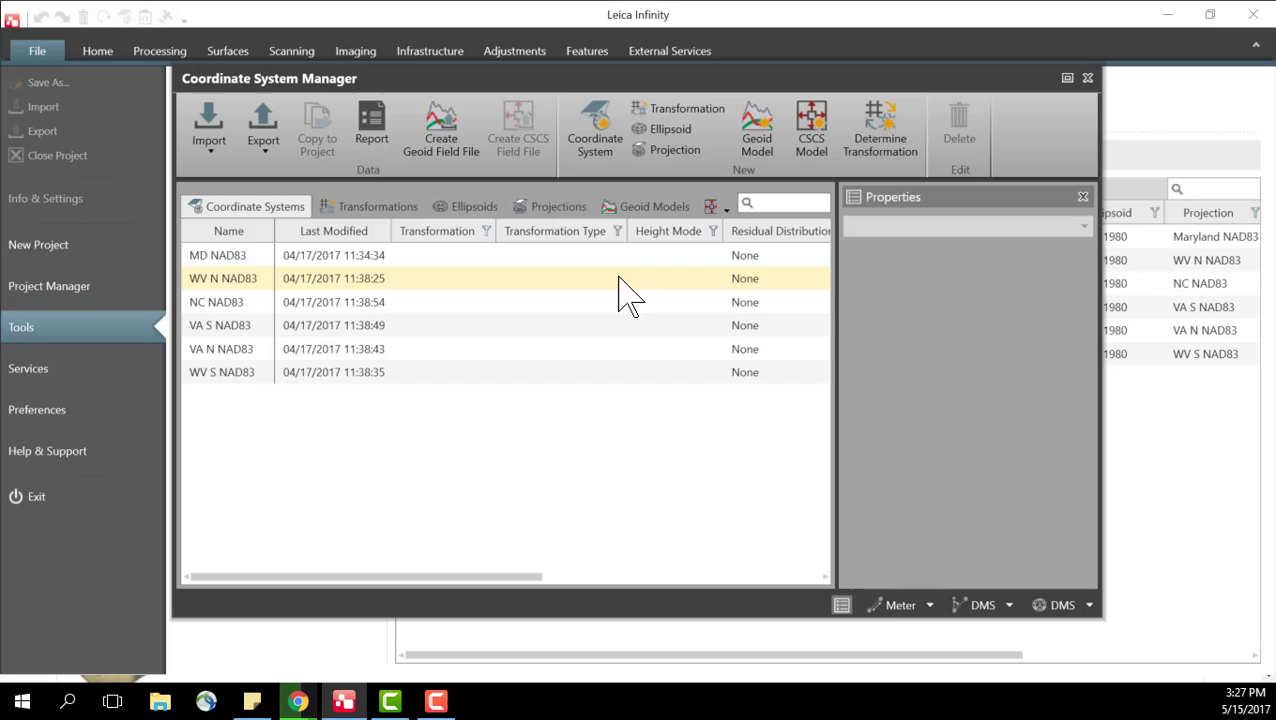
pyautogui.click(407, 234)
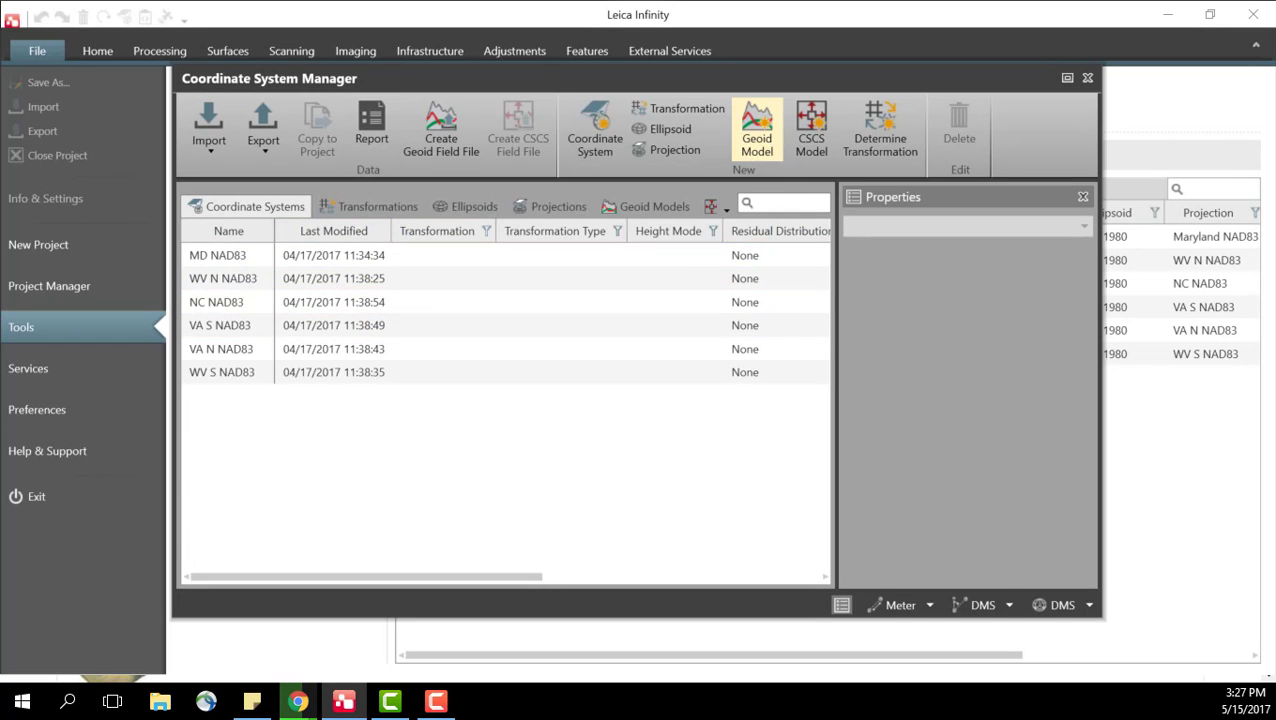
pyautogui.click(757, 135)
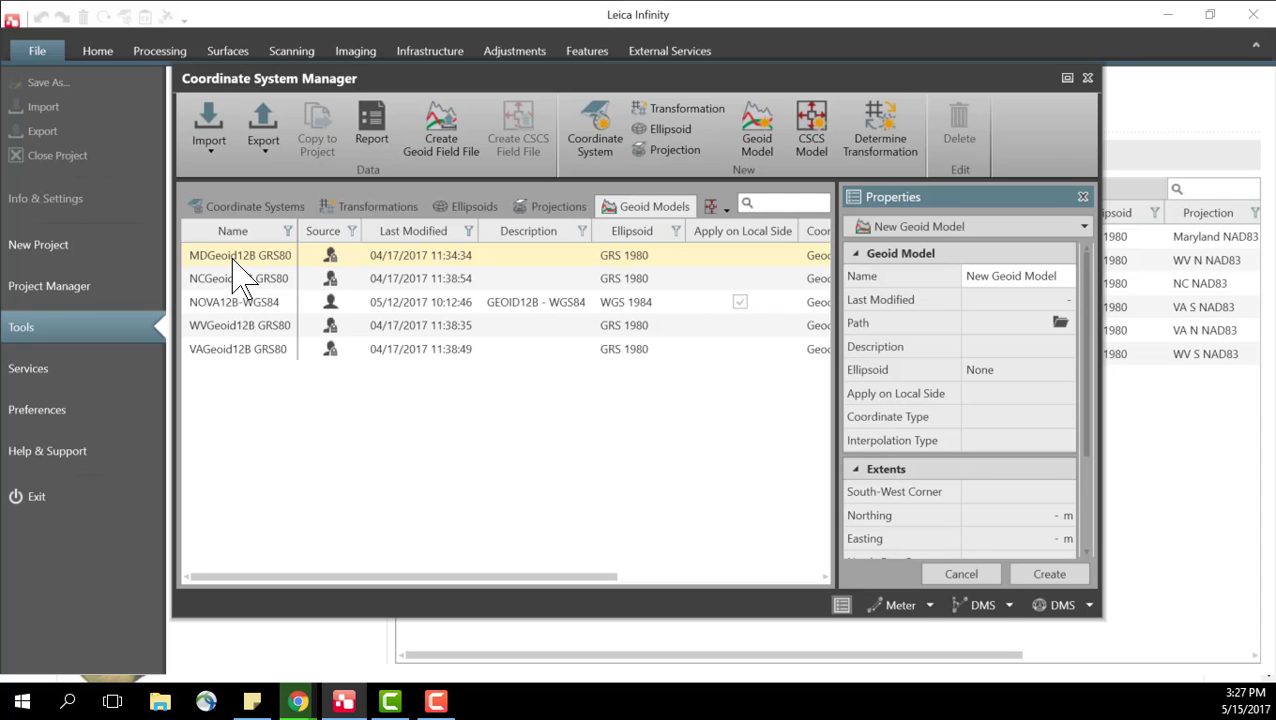
pyautogui.click(290, 258)
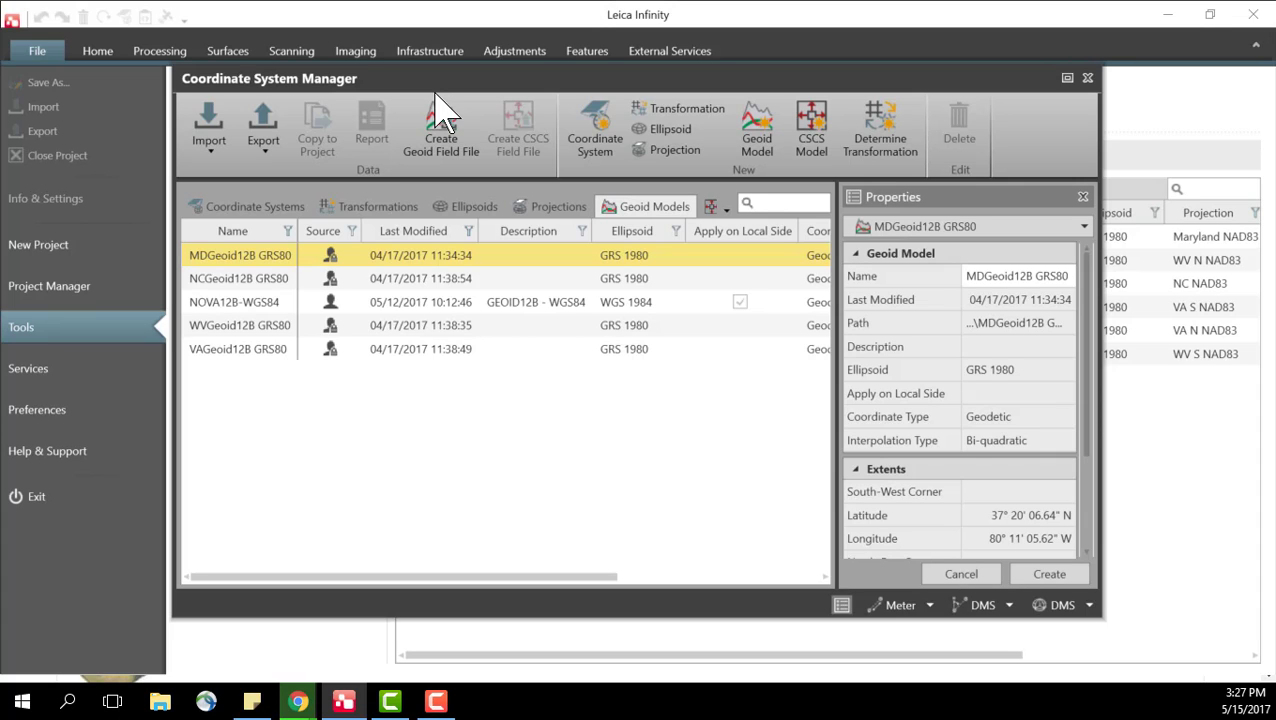
# Start a geoid field file with MDGeoid12B GRS80 kept as the source model.
pyautogui.click(440, 120)
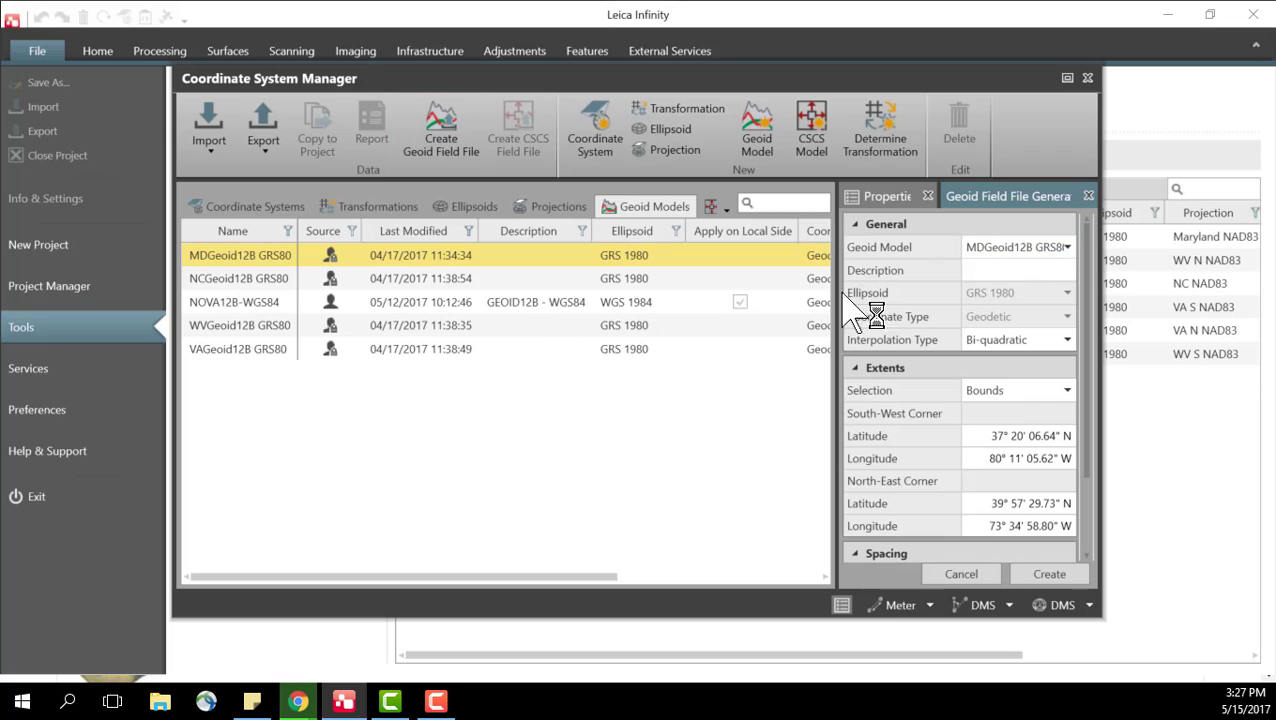
pyautogui.click(1015, 247)
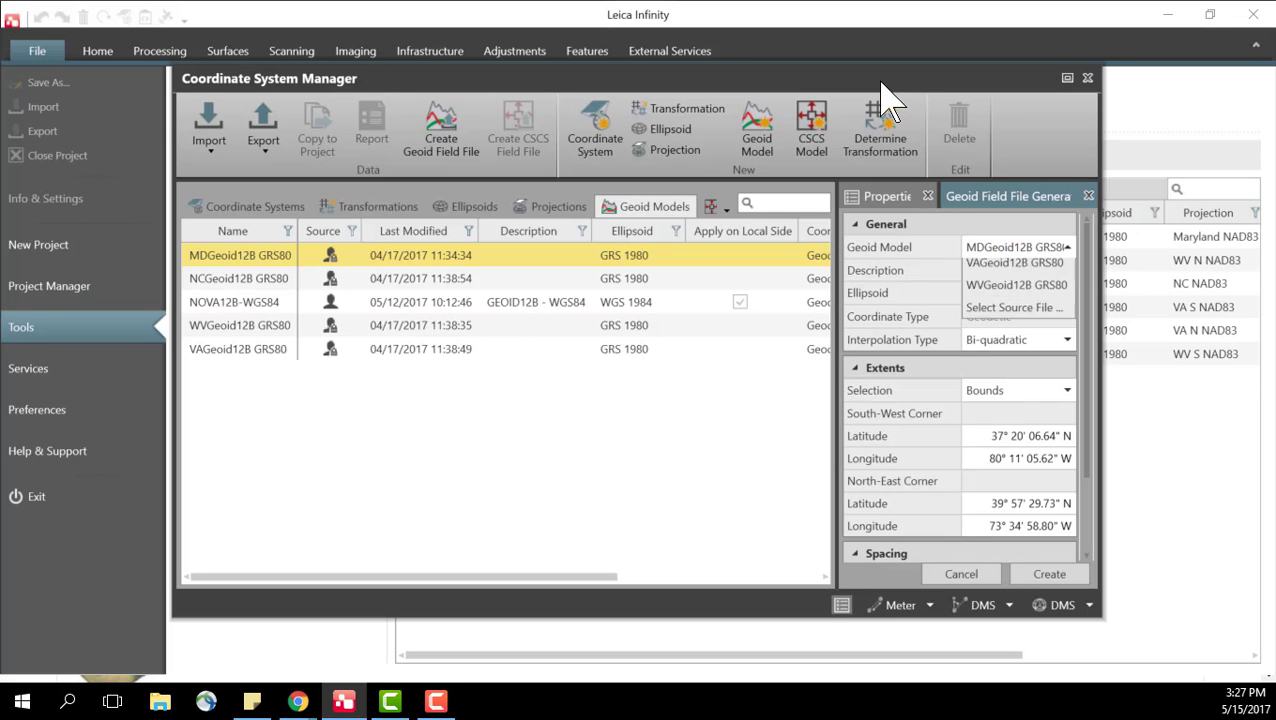
pyautogui.click(1015, 262)
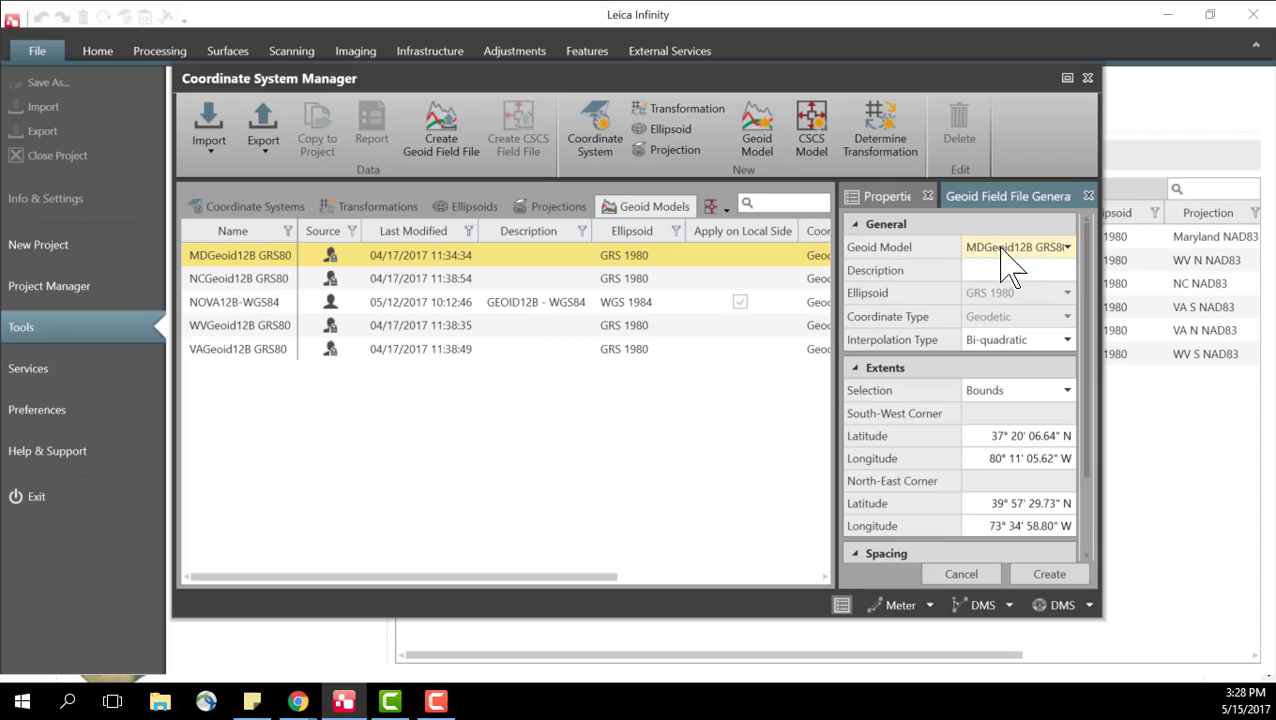
# Choose Select Source File and pick Geoid12b from D:\Leica Geosystems\Geoids\Geoid12B.
pyautogui.click(1069, 250)
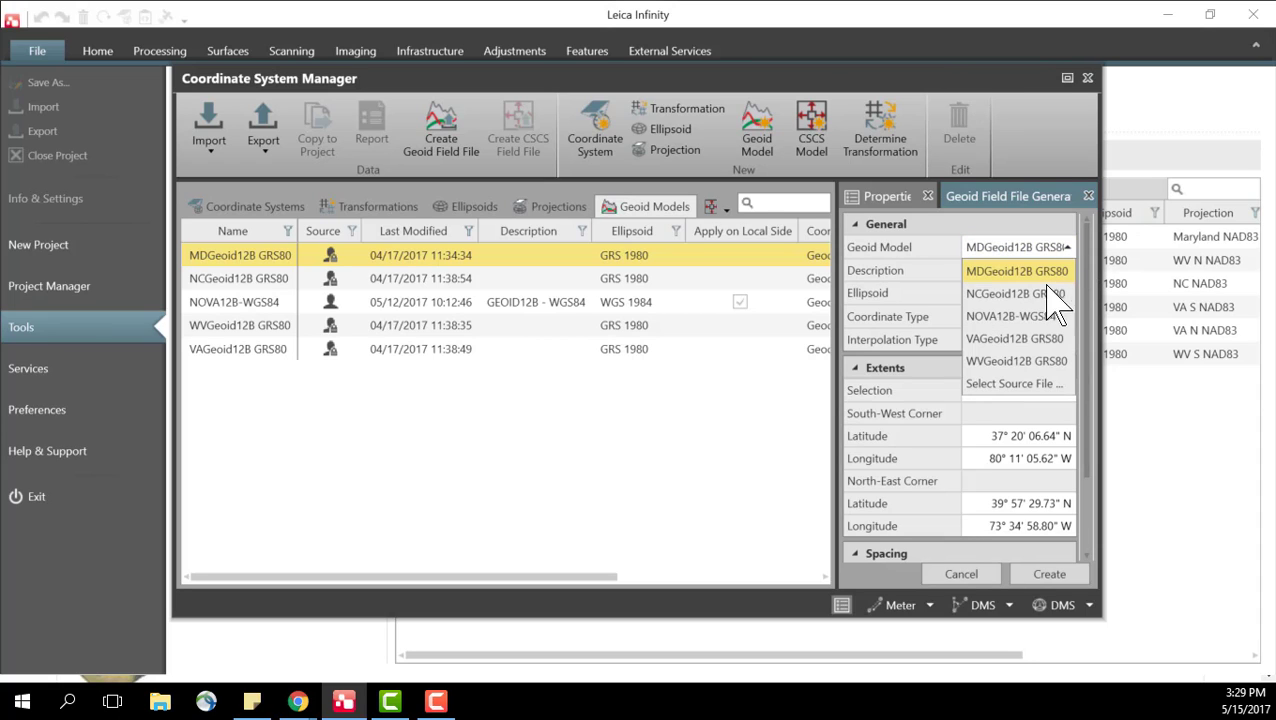
pyautogui.click(1015, 385)
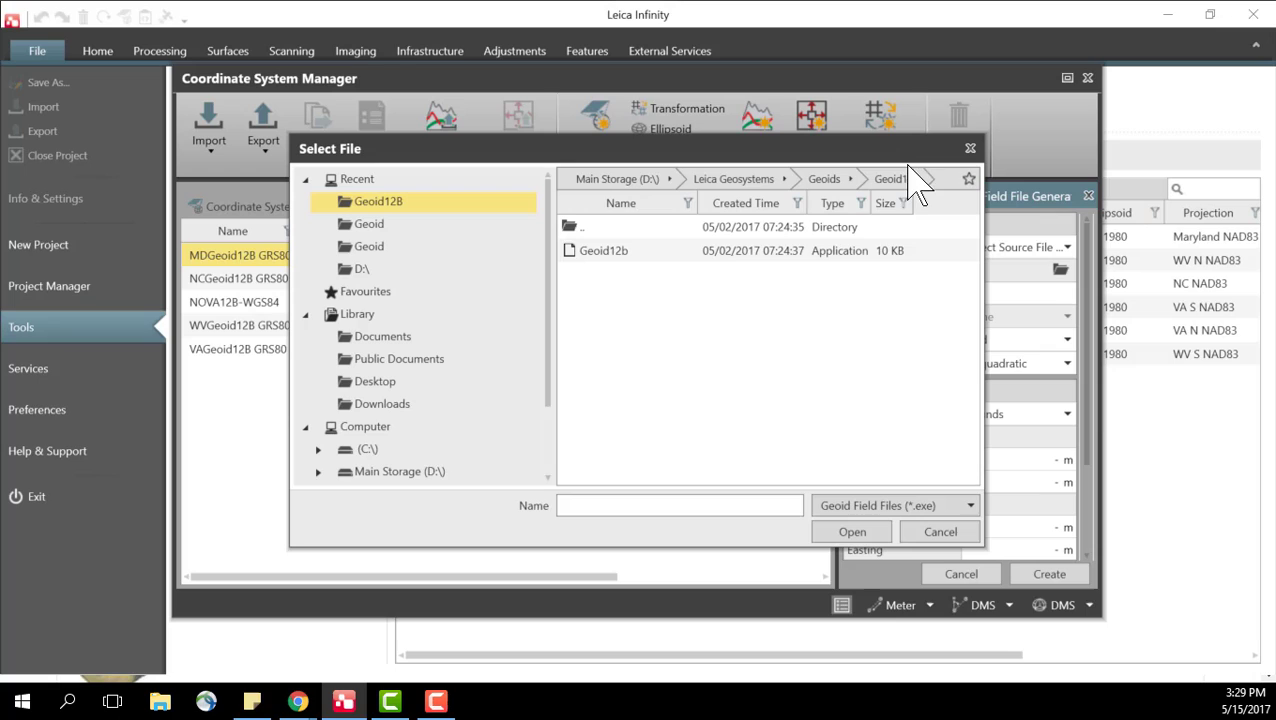
pyautogui.click(675, 251)
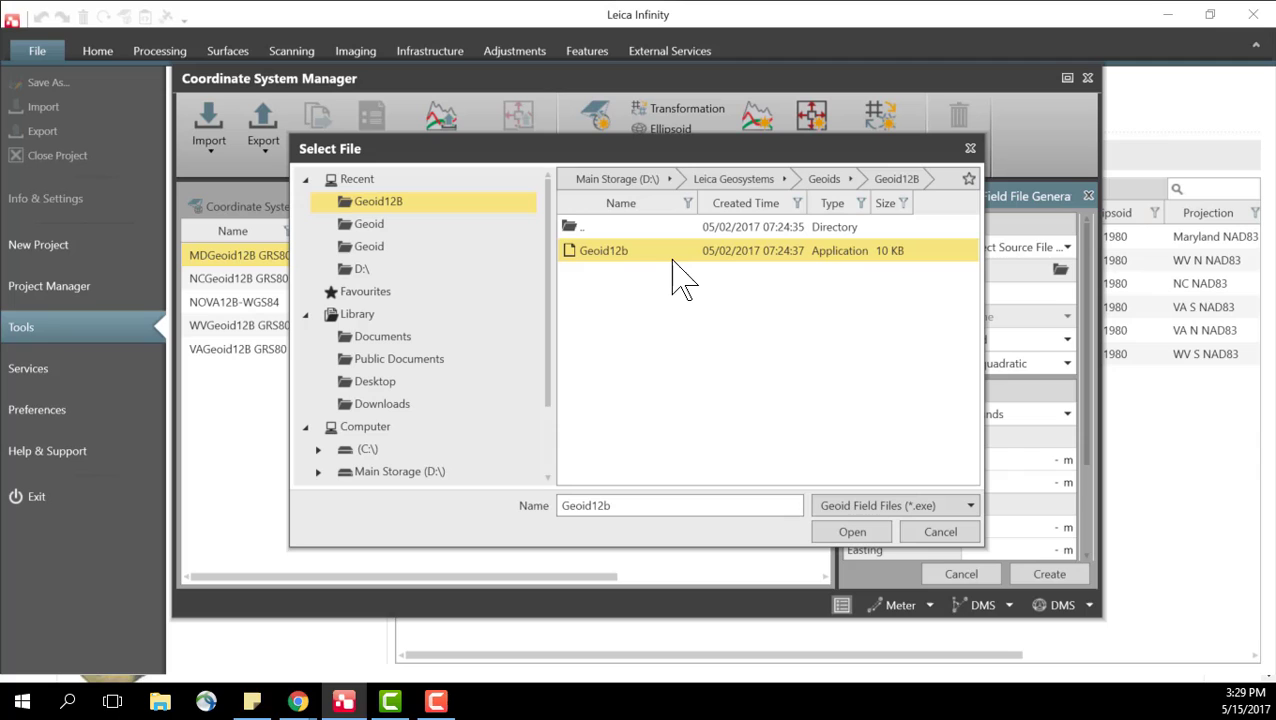
# Confirm Geoid12b, set Geodetic coordinates on the WGS 1984 ellipsoid, applied on the local side.
pyautogui.click(852, 532)
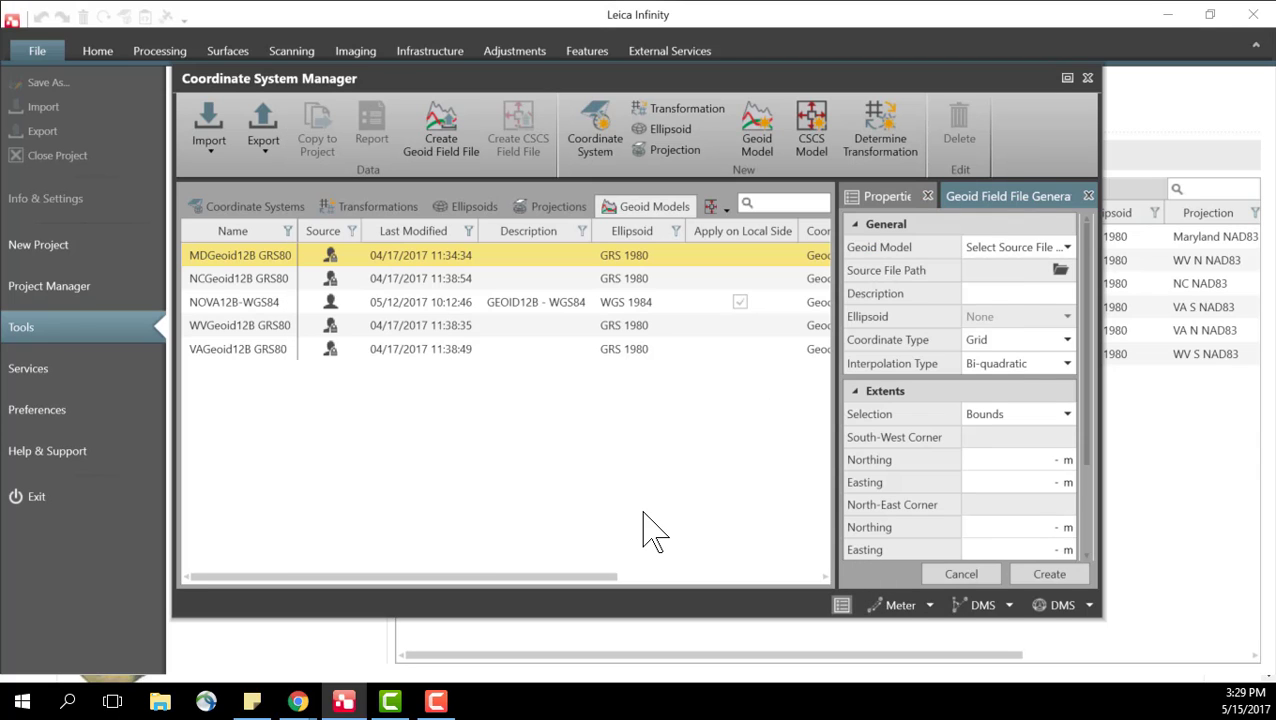
pyautogui.click(930, 372)
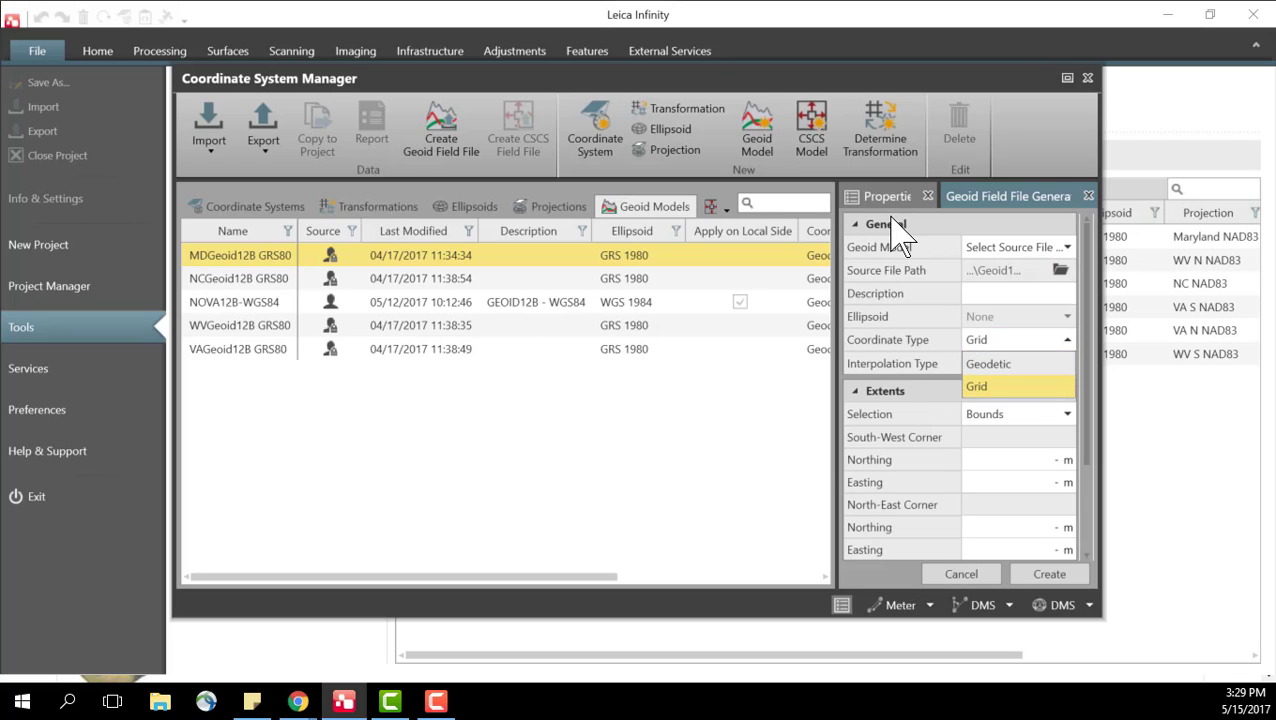
pyautogui.click(1021, 365)
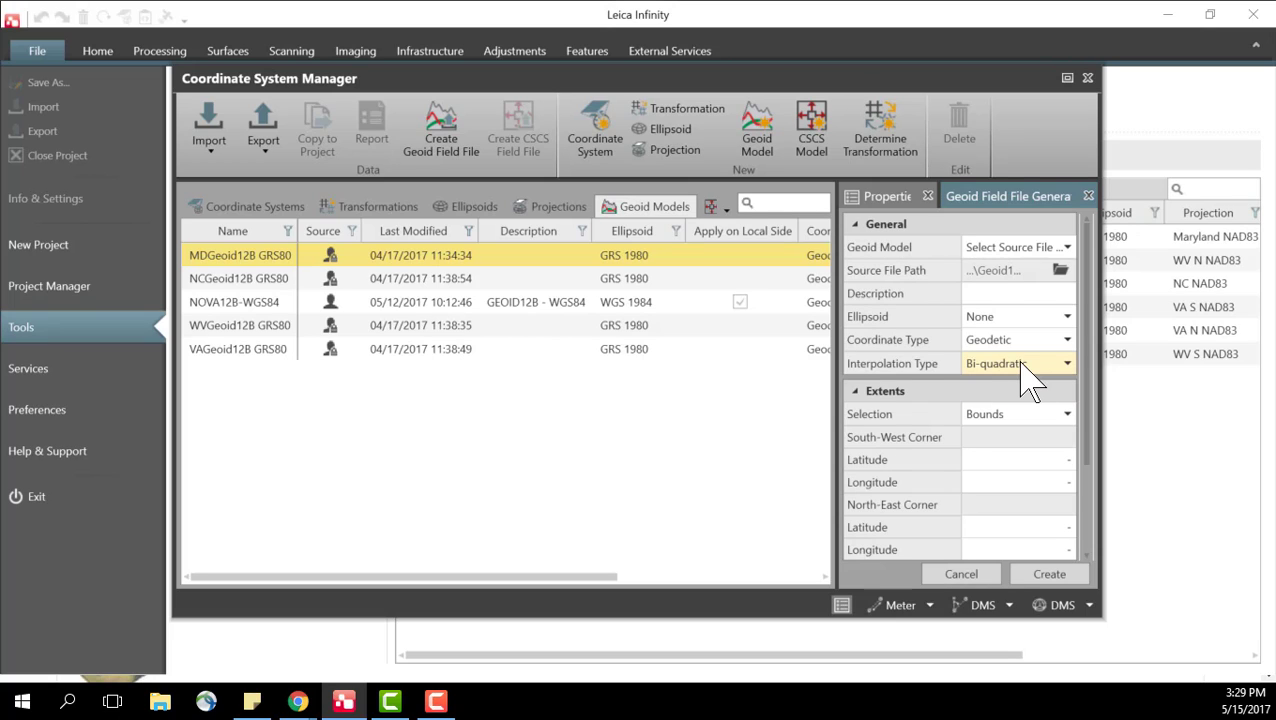
pyautogui.click(1035, 317)
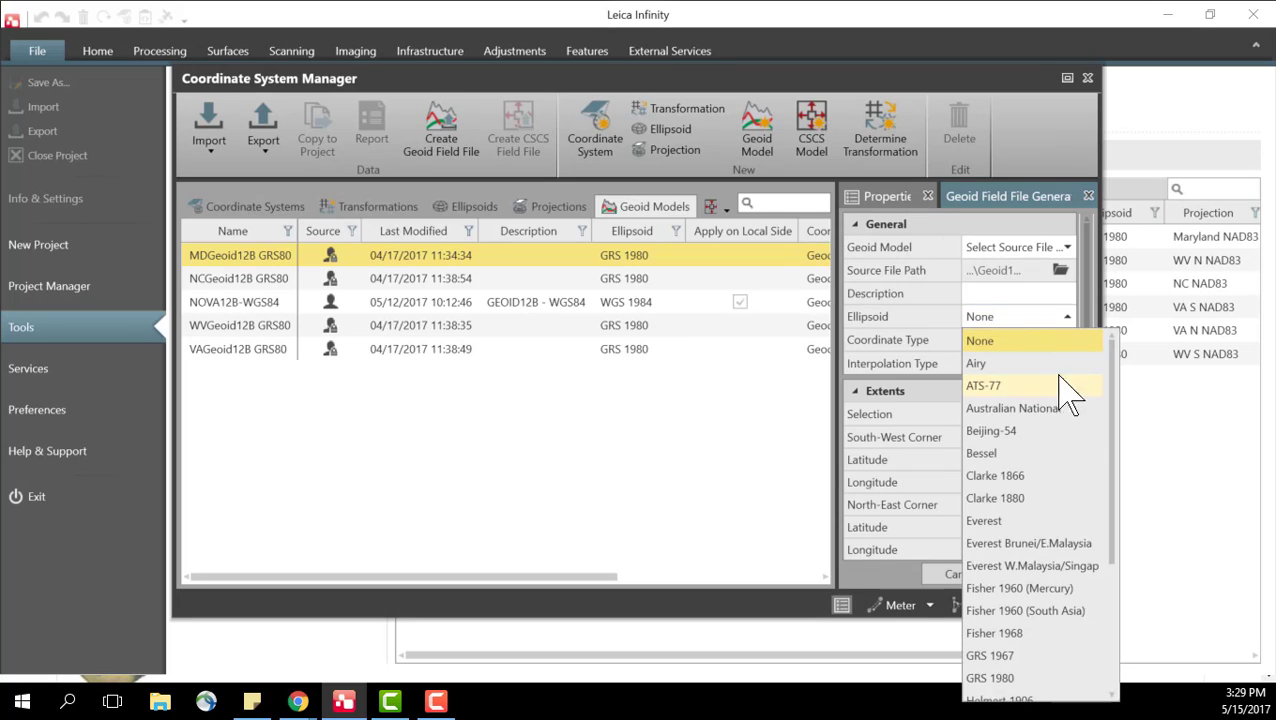
pyautogui.moveTo(1114, 447); pyautogui.dragTo(1146, 610)
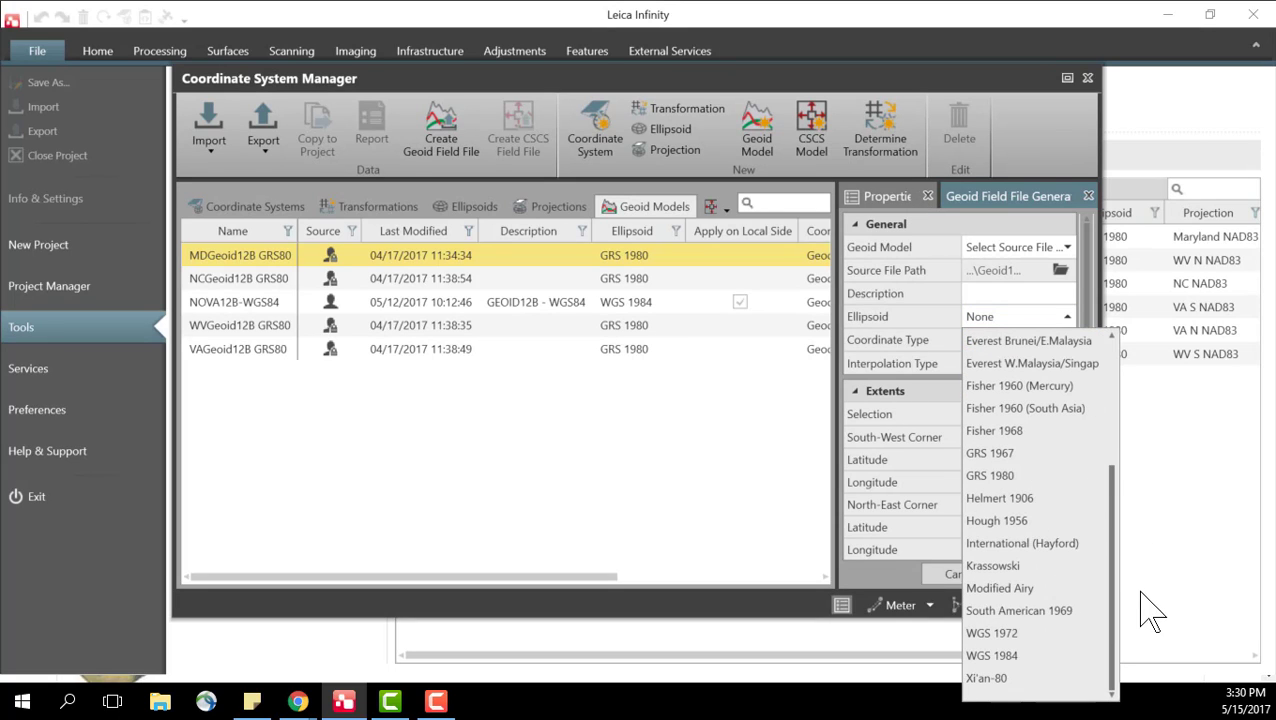
pyautogui.click(995, 656)
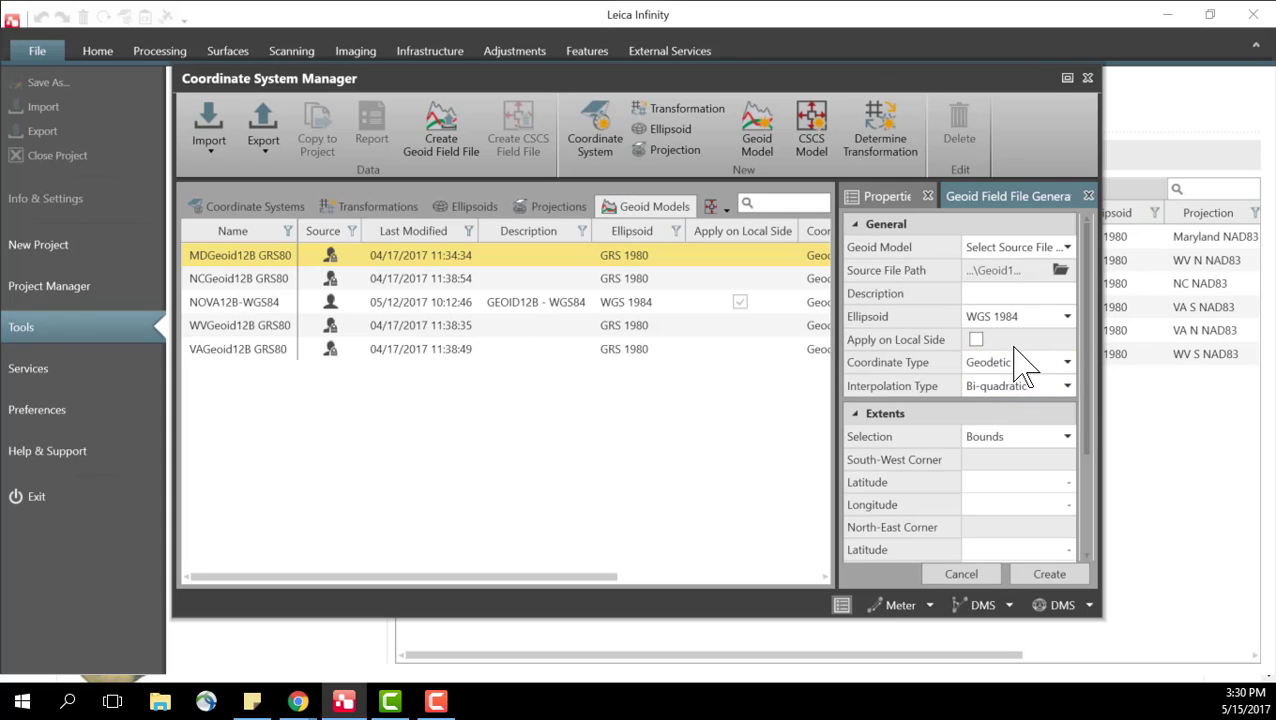
pyautogui.click(975, 340)
# Switch the extents selection from bounds to Center and Radius.
pyautogui.click(1062, 437)
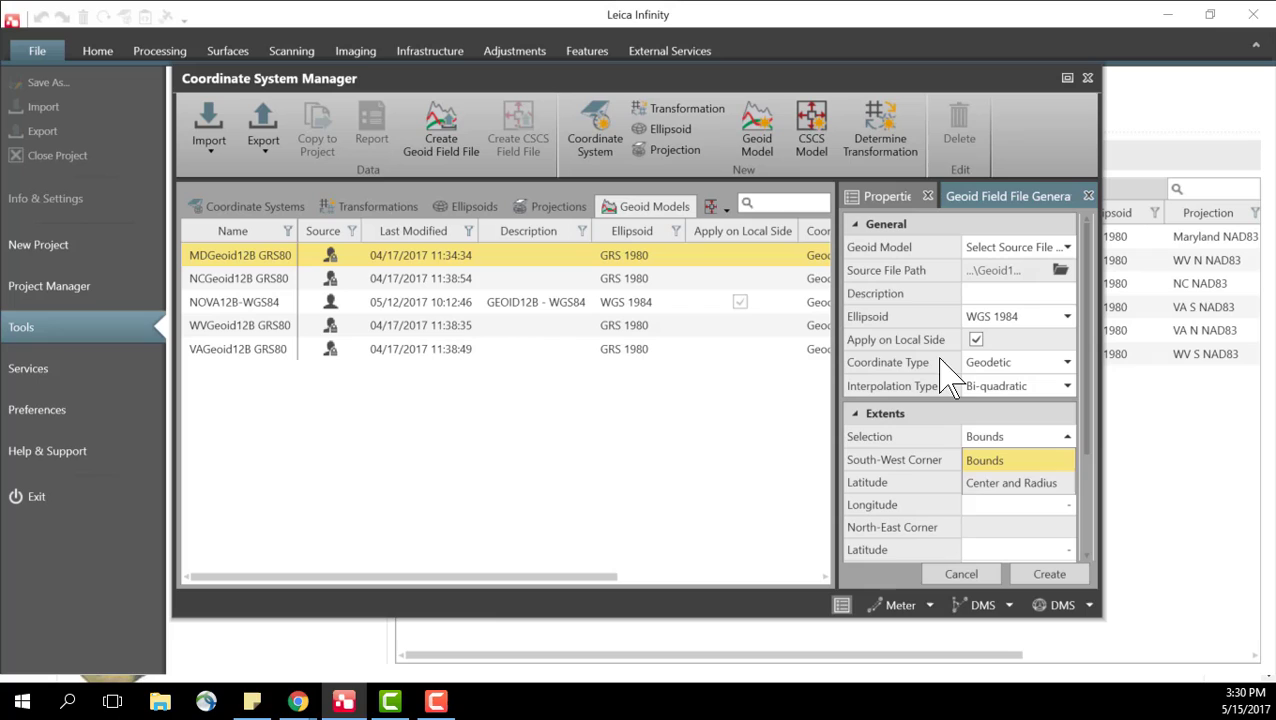
pyautogui.click(1040, 485)
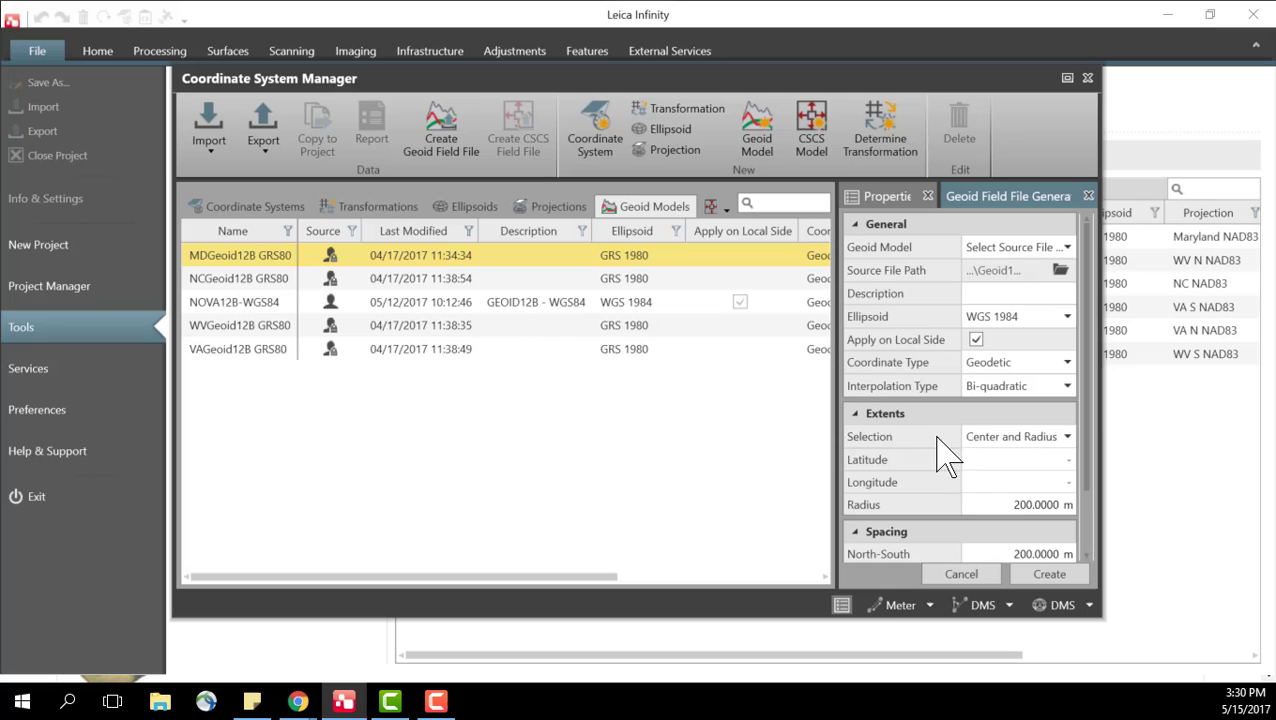
# Enter latitude 39.05, longitude -77.5 and replace the 200 radius with 100000 m.
pyautogui.click(1033, 458)
pyautogui.write('9')
pyautogui.write('.05')
pyautogui.press('Tab')
pyautogui.write('-7')
pyautogui.write('.5')
pyautogui.press('Tab')
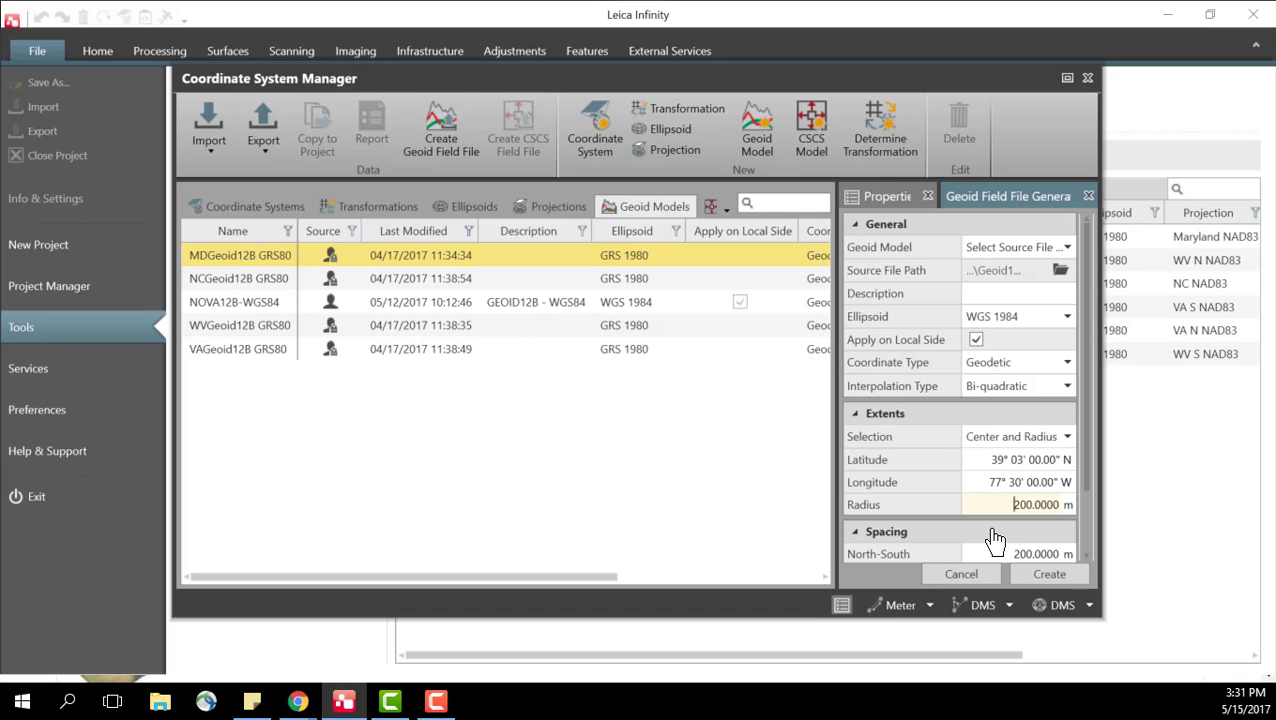
pyautogui.press('Delete')
pyautogui.press('Delete')
pyautogui.press('Delete')
pyautogui.write('000')
pyautogui.write('00')
pyautogui.moveTo(1089, 473); pyautogui.dragTo(1094, 540)
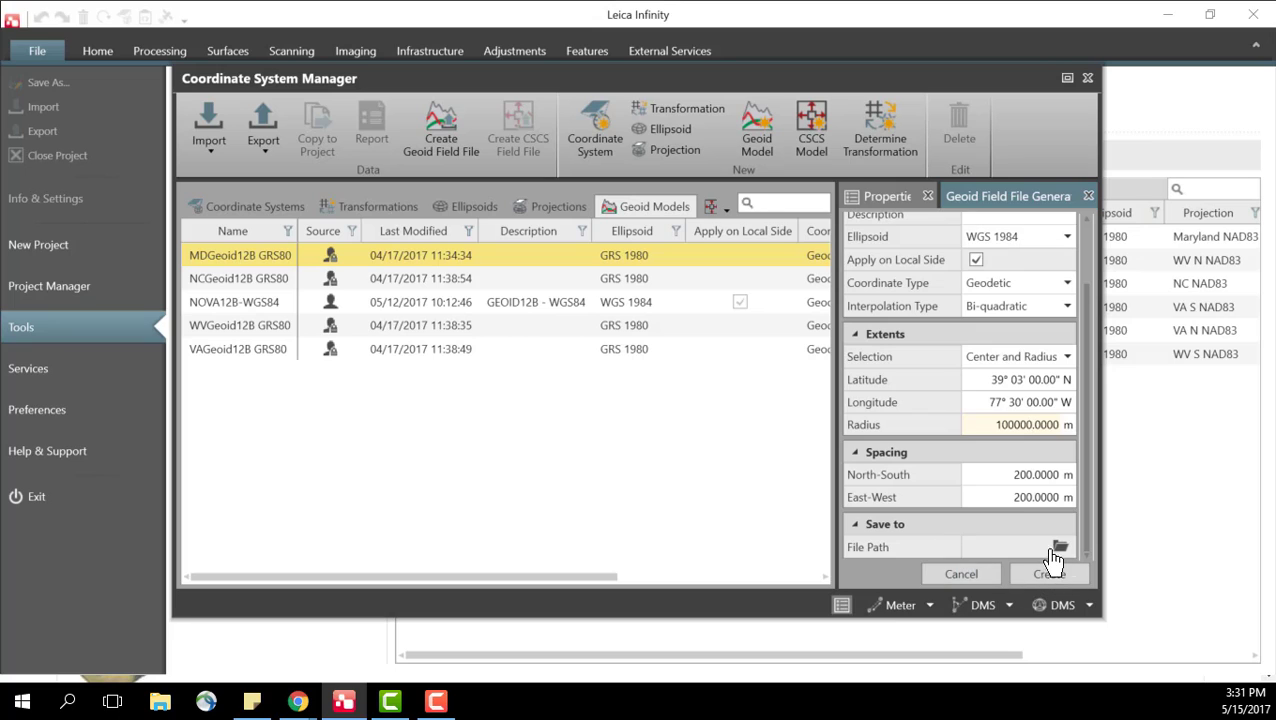
# Bring up the Select File dialog for the output path in the Geoid12B folder.
pyautogui.click(1061, 549)
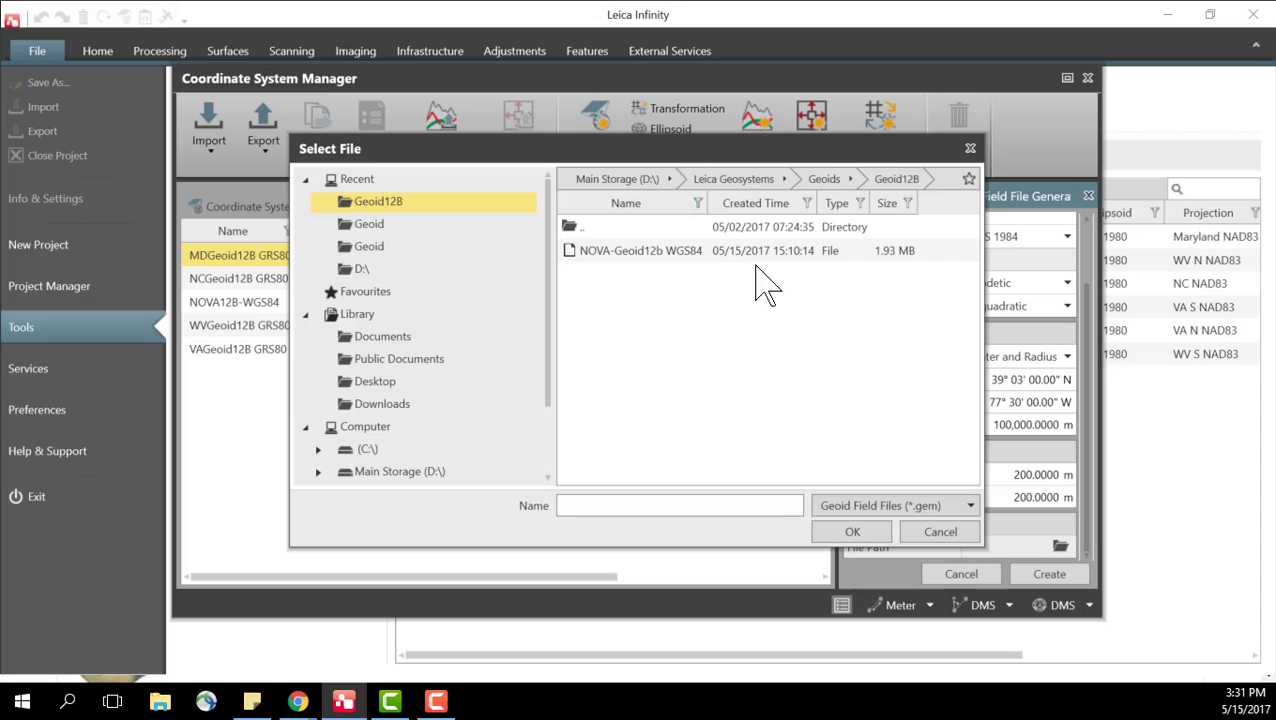
pyautogui.moveTo(625, 252); pyautogui.dragTo(684, 262)
# Enter NOVA-12B-WGS84 as the output file name.
pyautogui.click(580, 506)
pyautogui.write('NOV')
pyautogui.write('A')
pyautogui.write('-')
pyautogui.write('12')
pyautogui.write('B')
pyautogui.write('-')
pyautogui.write('WGS')
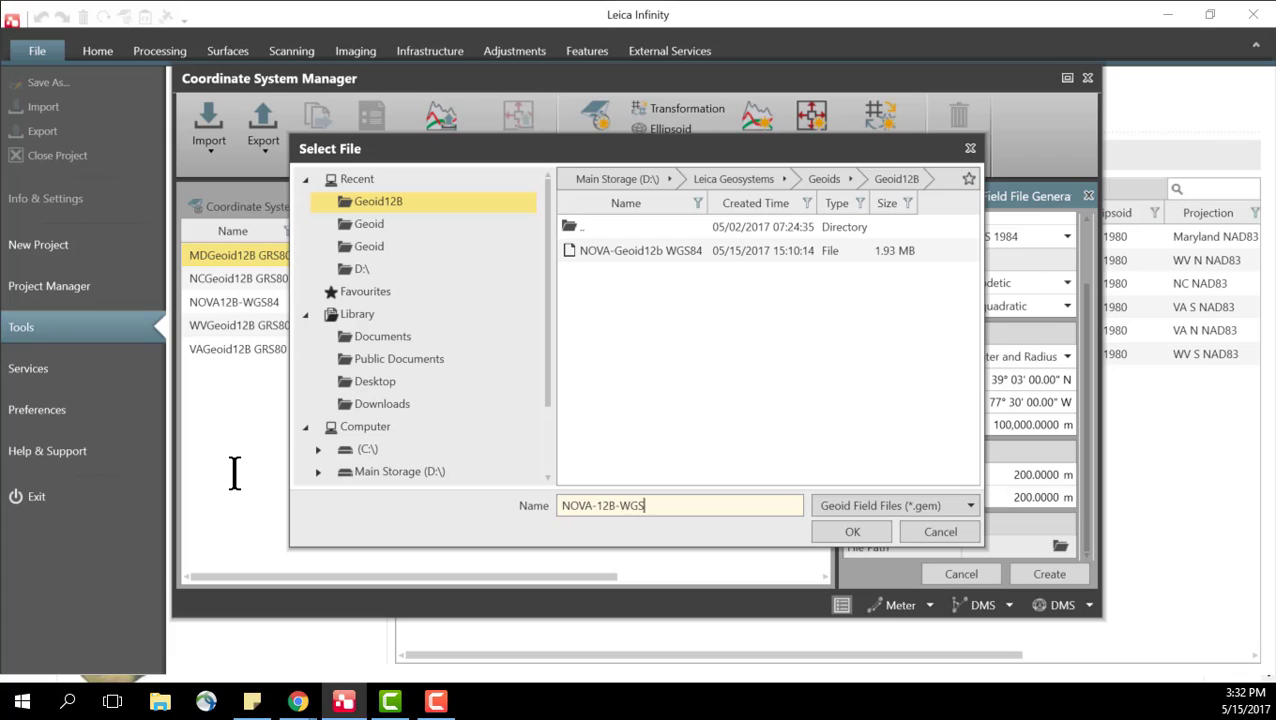
pyautogui.write('84')
# Confirm saving to NOVA-12B-WGS84 and create the geoid field file.
pyautogui.click(845, 533)
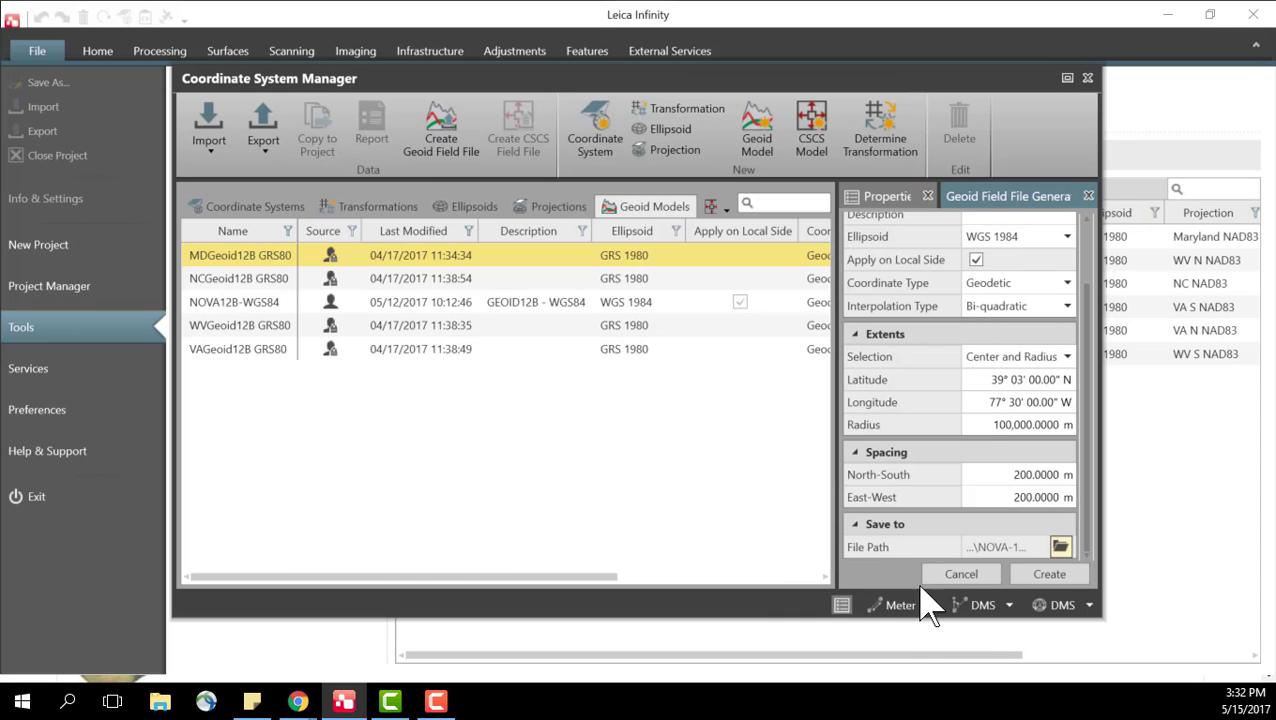
pyautogui.click(1045, 576)
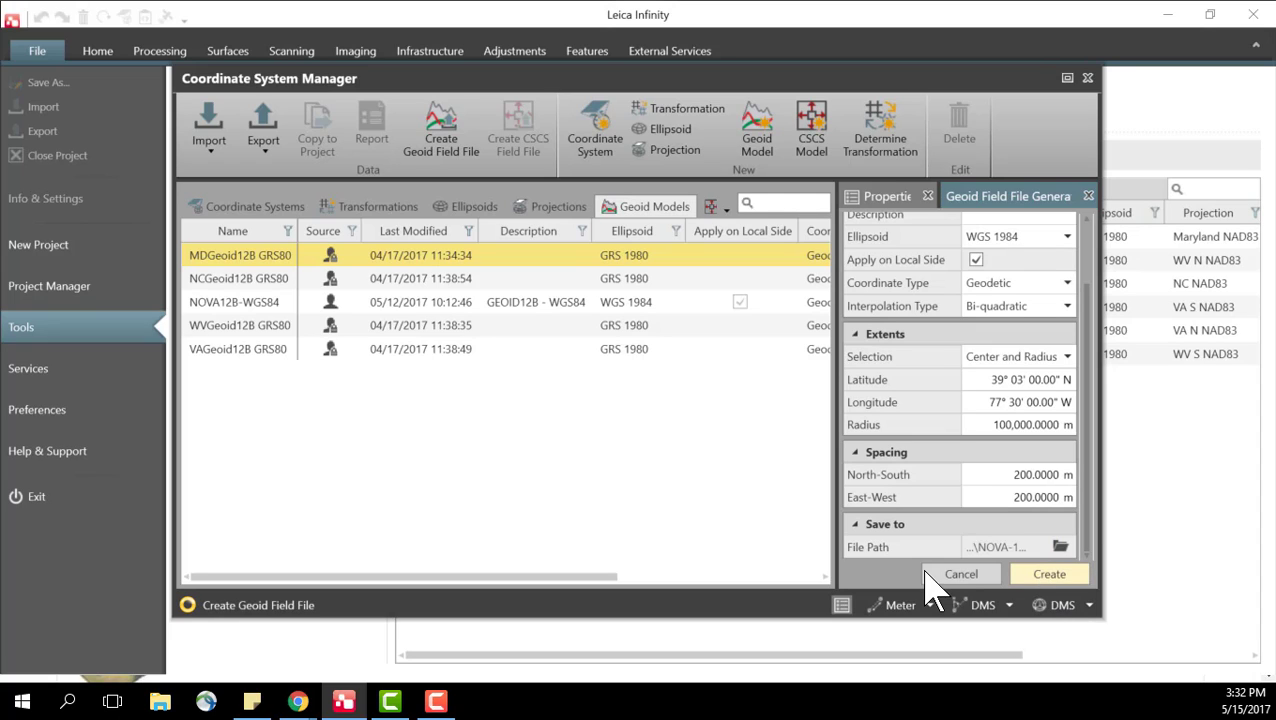